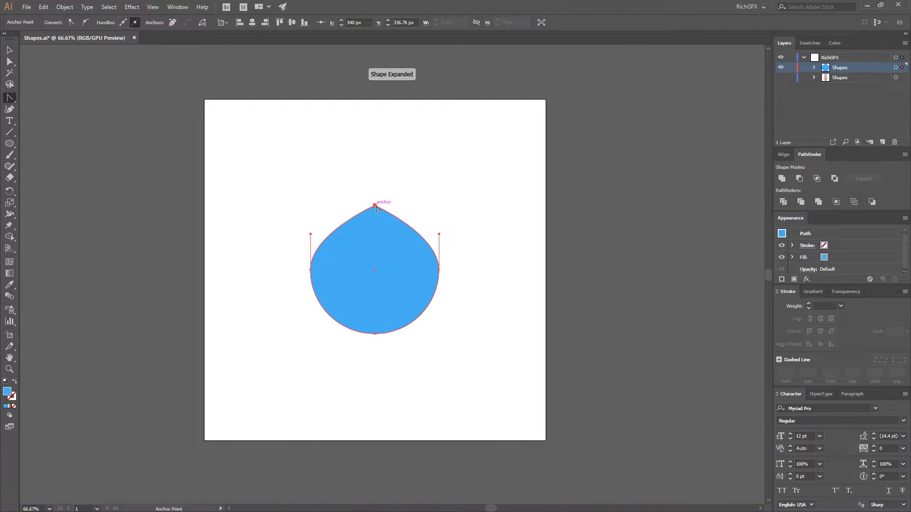
# Pull the blue shape's top anchor straight up to about Y 116 px to form a teardrop, and center it vertically on the artboard.
pyautogui.press('a')
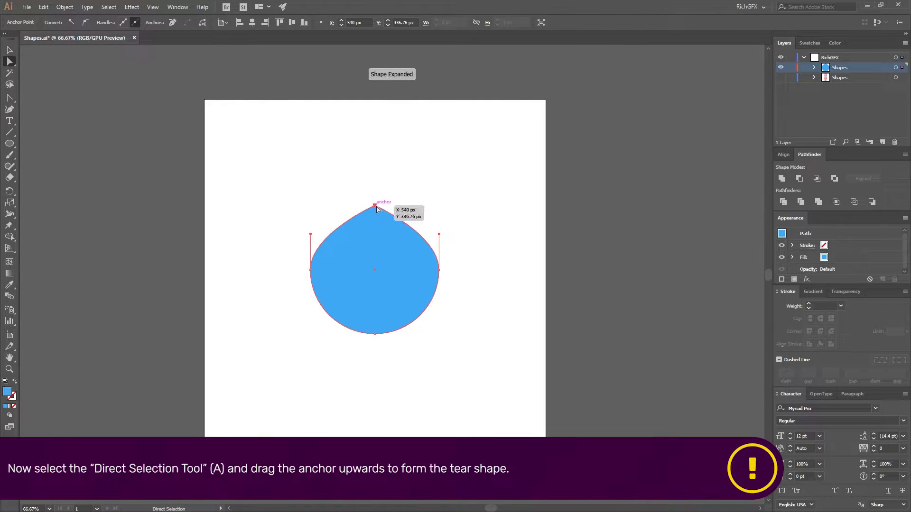
pyautogui.moveTo(377, 209); pyautogui.dragTo(381, 136)
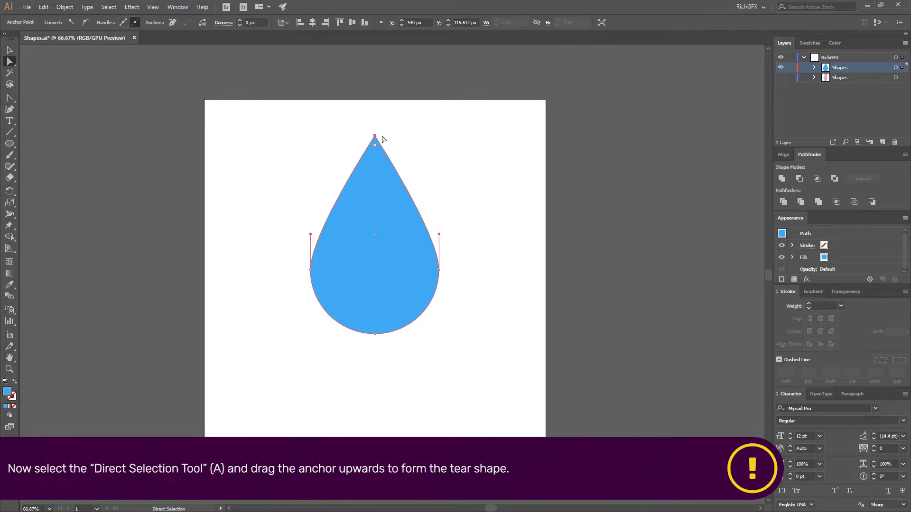
pyautogui.click(10, 51)
pyautogui.click(256, 185)
pyautogui.click(346, 227)
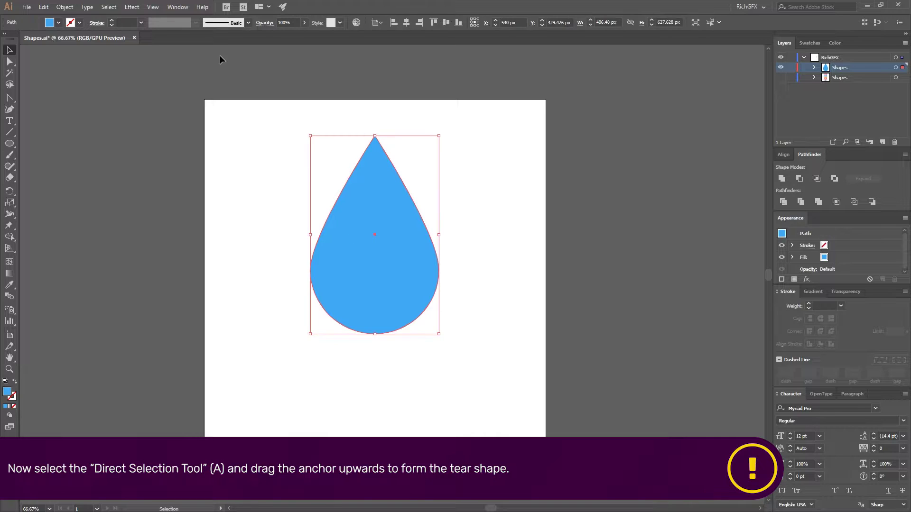
pyautogui.click(446, 21)
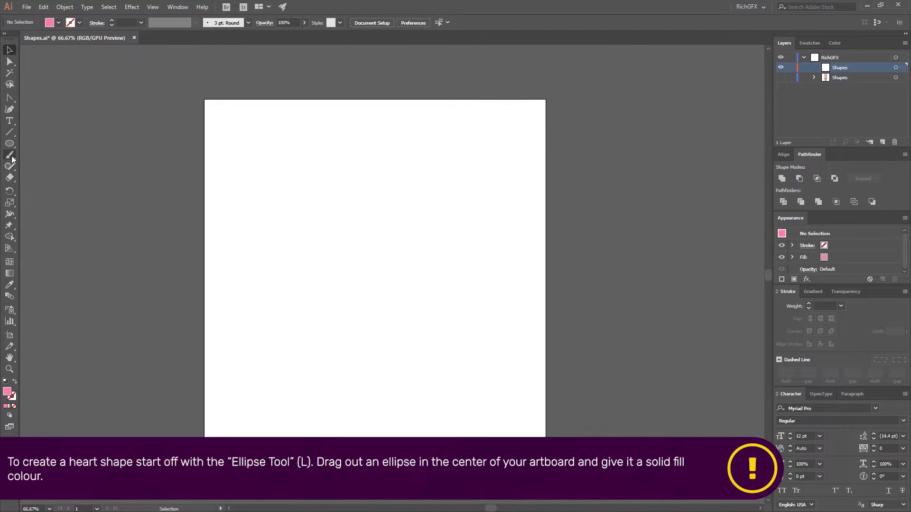
# Draw a pink circle about 259 px in diameter and center it horizontally and vertically on the artboard.
pyautogui.click(10, 144)
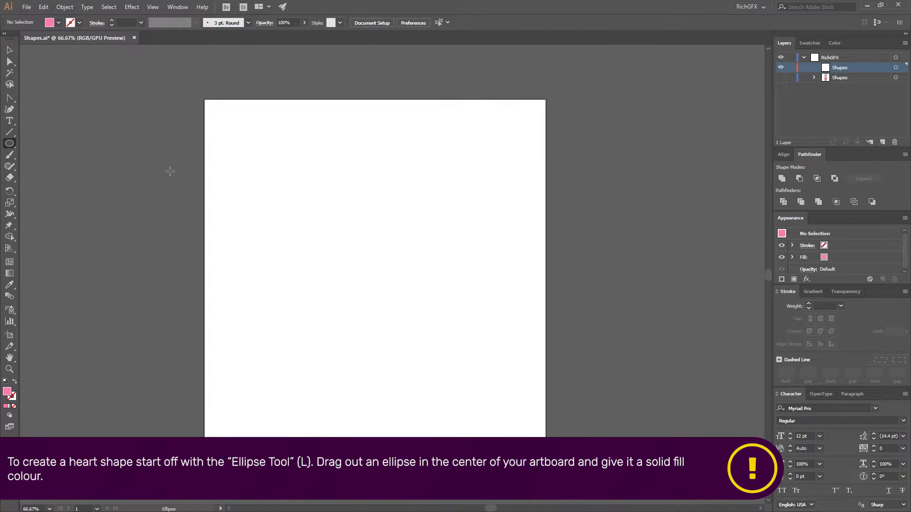
pyautogui.moveTo(312, 209); pyautogui.dragTo(377, 300)
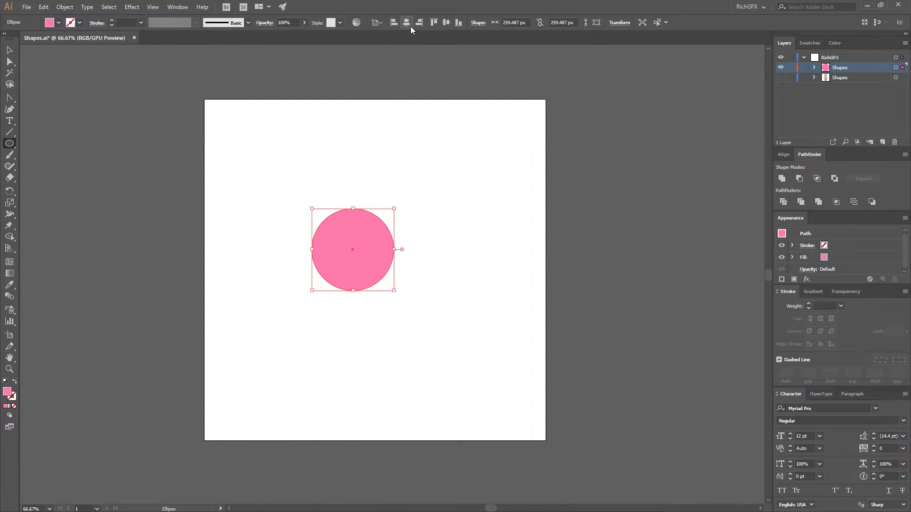
pyautogui.click(407, 22)
pyautogui.click(446, 22)
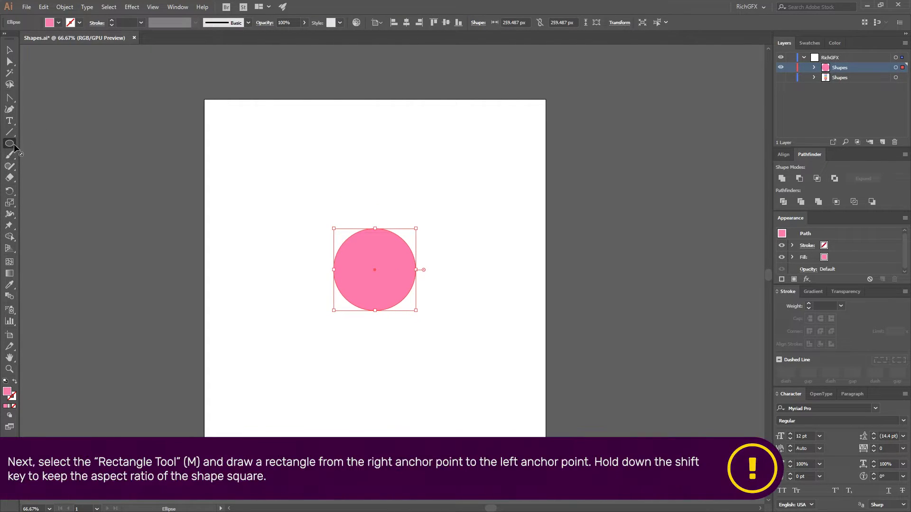
# Draw a square about 259 px wide, extending downward from the circle's right anchor to its left anchor.
pyautogui.moveTo(15, 149); pyautogui.dragTo(45, 141)
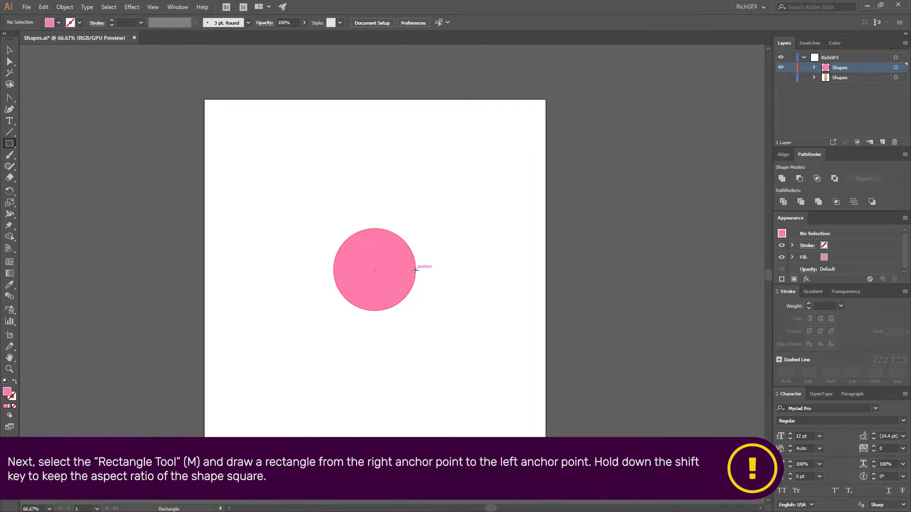
pyautogui.moveTo(417, 270); pyautogui.dragTo(334, 272)
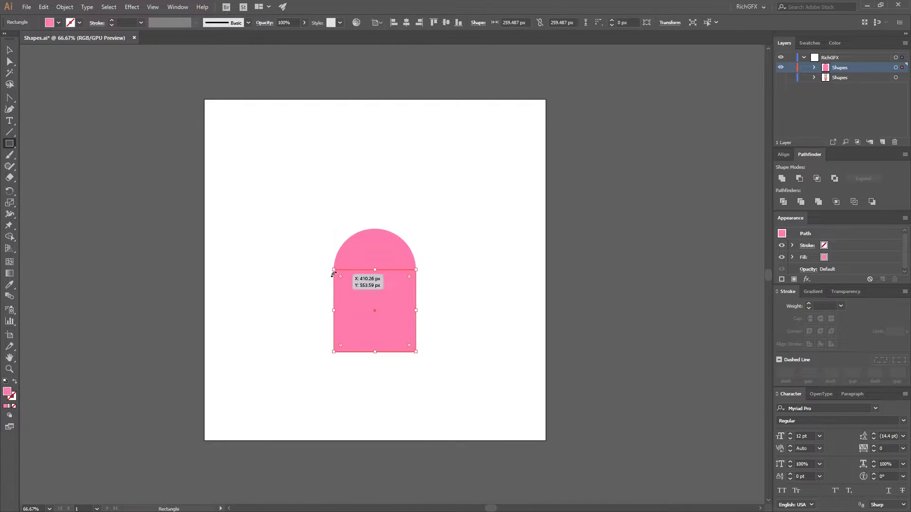
pyautogui.click(10, 50)
pyautogui.click(477, 287)
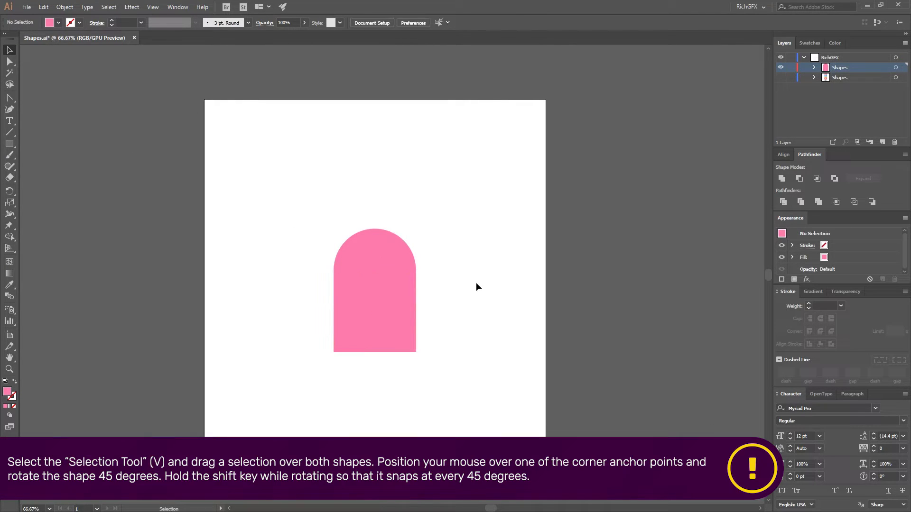
# Select the circle and square together, shift them left, and rotate them 45 degrees counterclockwise.
pyautogui.moveTo(364, 257); pyautogui.dragTo(353, 241)
pyautogui.moveTo(400, 280); pyautogui.dragTo(345, 281)
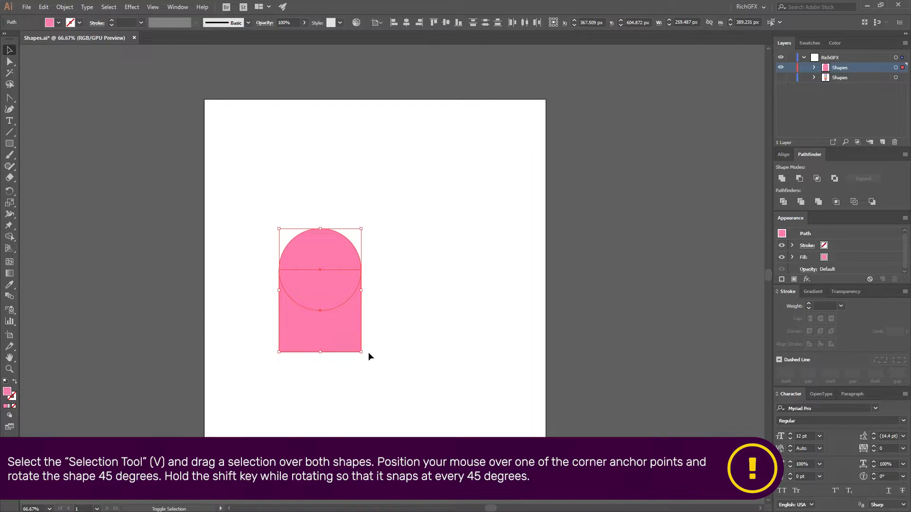
pyautogui.moveTo(365, 353); pyautogui.dragTo(393, 305)
pyautogui.click(420, 301)
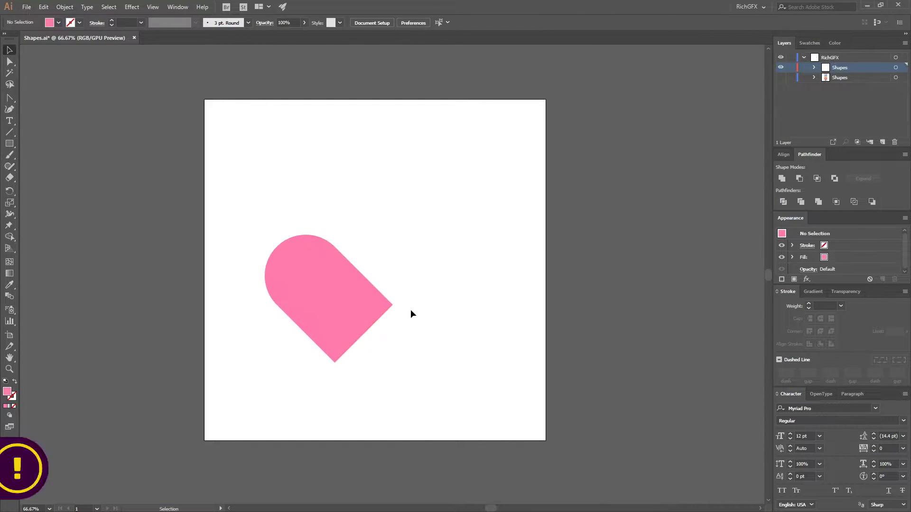
# Duplicate the rotated circle and square to the right of the original and reflect the copy across the vertical axis.
pyautogui.click(282, 263)
pyautogui.moveTo(281, 263); pyautogui.dragTo(437, 272)
pyautogui.rightClick(448, 269)
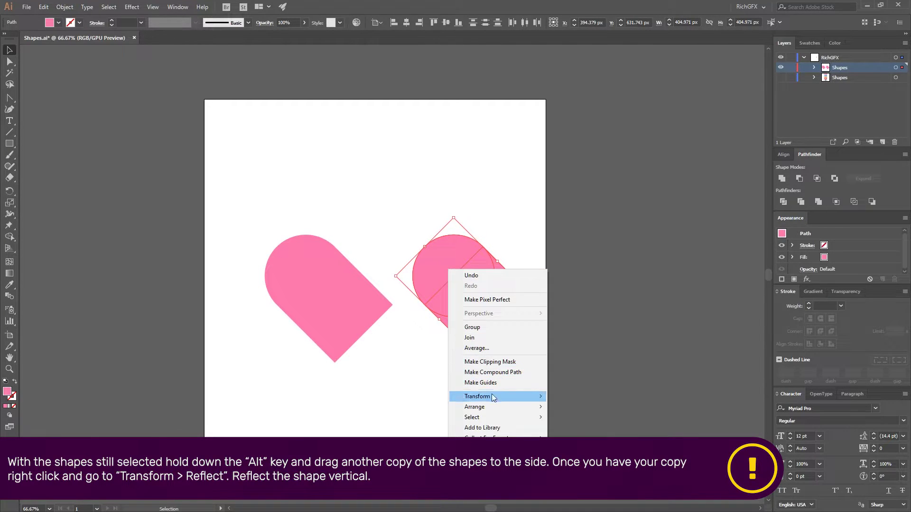
pyautogui.moveTo(491, 397)
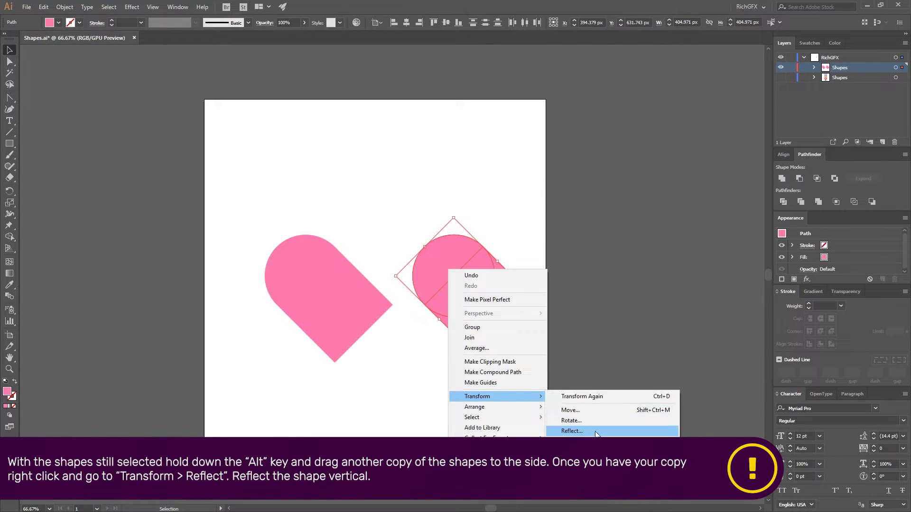
pyautogui.click(596, 432)
pyautogui.click(689, 239)
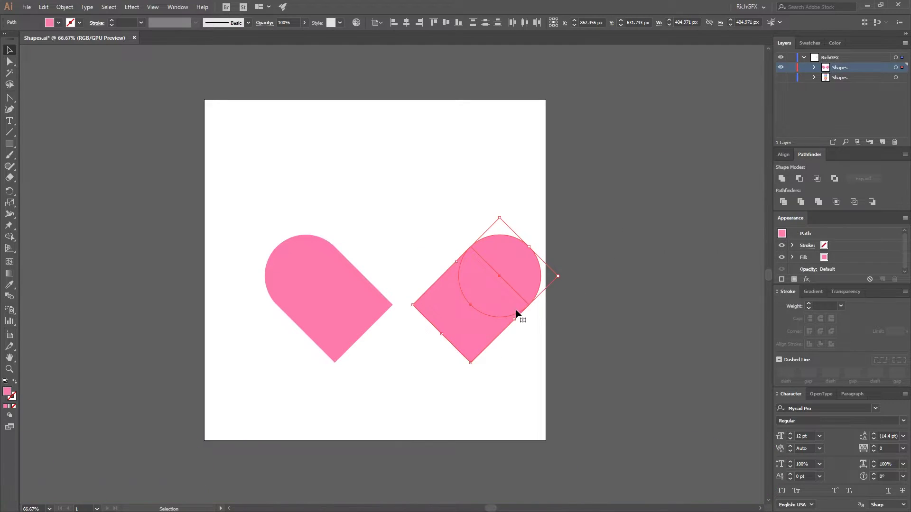
# Move the reflected copy by its bottom anchor onto the original's bottom anchor to form a heart.
pyautogui.click(9, 62)
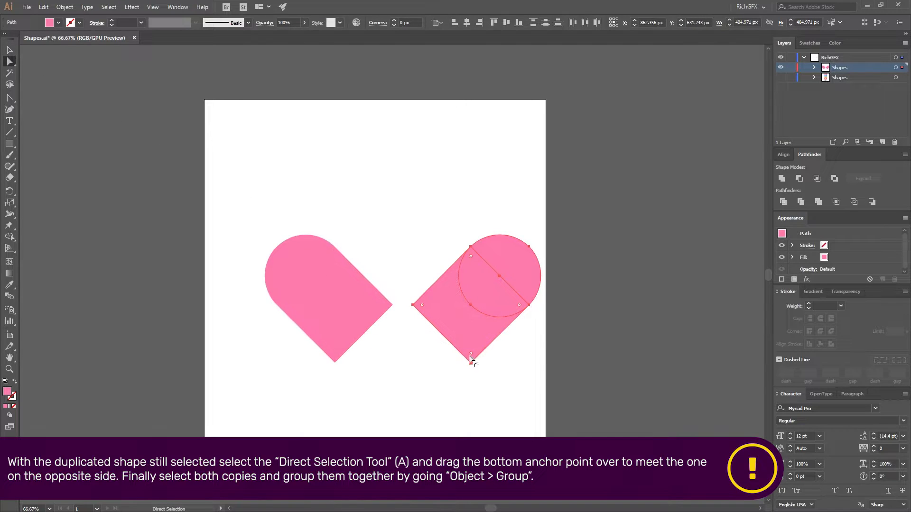
pyautogui.moveTo(475, 365); pyautogui.dragTo(335, 362)
pyautogui.click(443, 372)
# Select all the heart's shapes, group them, and center the group vertically on the artboard.
pyautogui.click(9, 49)
pyautogui.hotkey('ctrl', 'a')
pyautogui.click(65, 7)
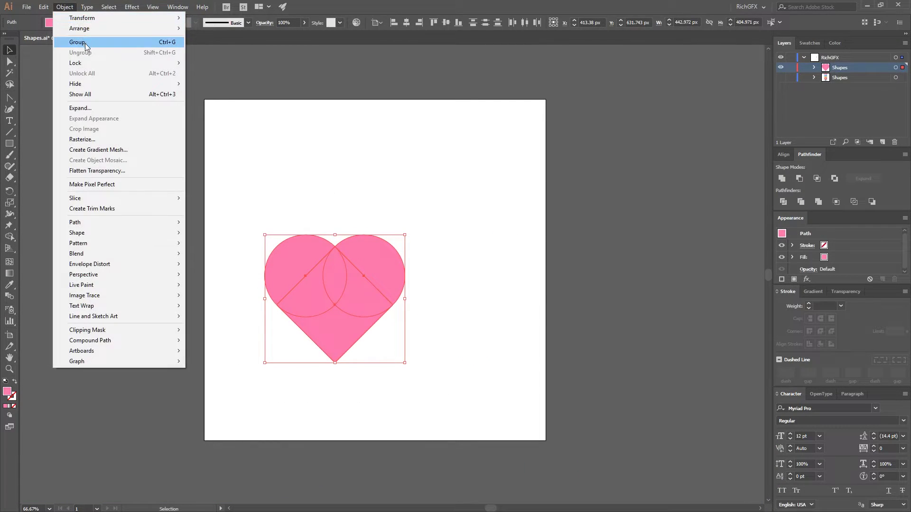
pyautogui.click(85, 44)
pyautogui.click(447, 21)
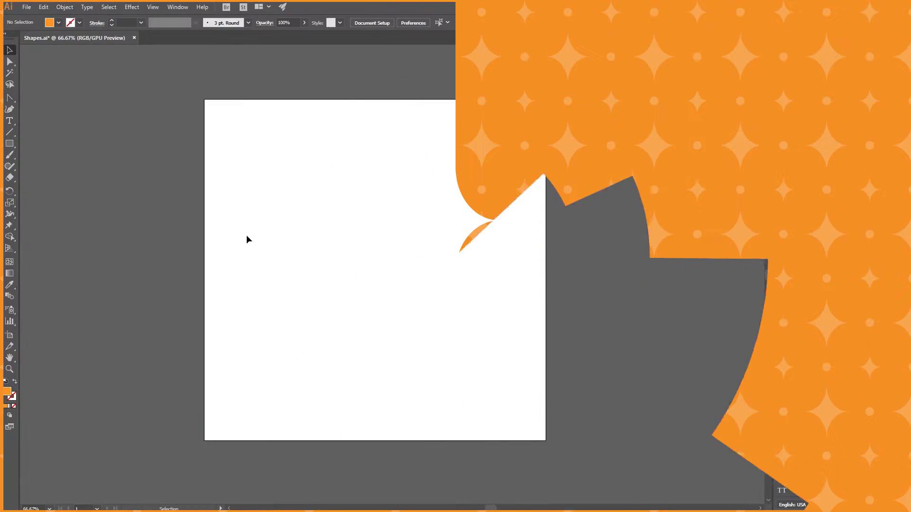
# Draw an orange circle about 199 px in diameter and duplicate it into a 2x2 grid of touching circles.
pyautogui.click(7, 144)
pyautogui.click(7, 147)
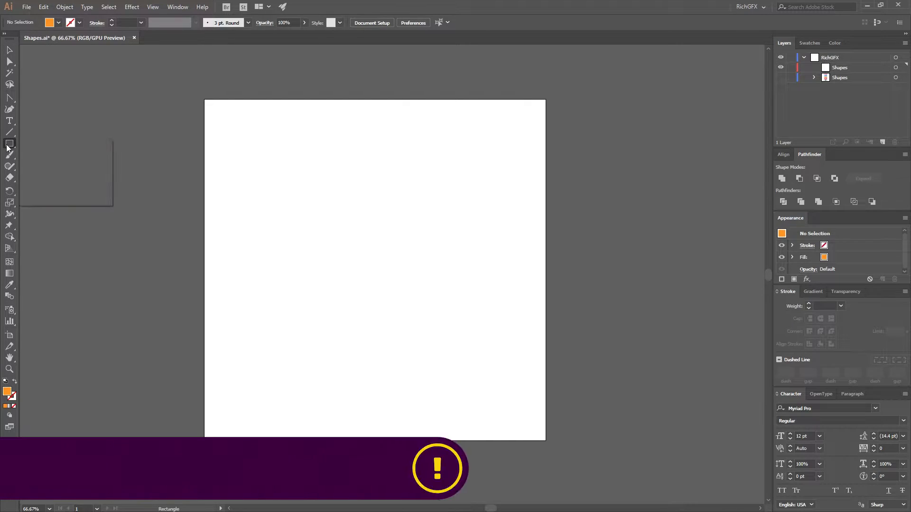
pyautogui.click(60, 166)
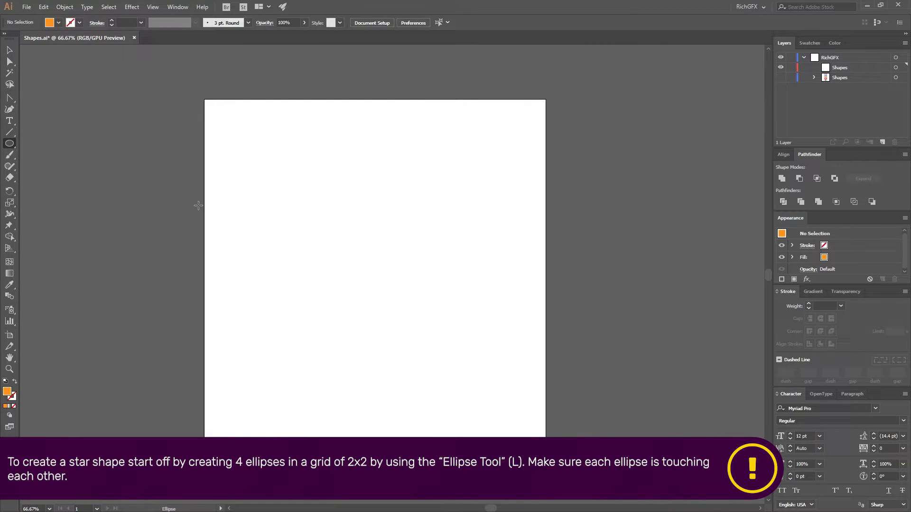
pyautogui.moveTo(301, 195); pyautogui.dragTo(353, 259)
pyautogui.click(10, 50)
pyautogui.moveTo(334, 201); pyautogui.dragTo(354, 292)
pyautogui.click(435, 299)
pyautogui.click(472, 344)
pyautogui.click(455, 352)
# Group the four orange circles and center the group horizontally and vertically on the artboard.
pyautogui.moveTo(463, 351); pyautogui.dragTo(280, 172)
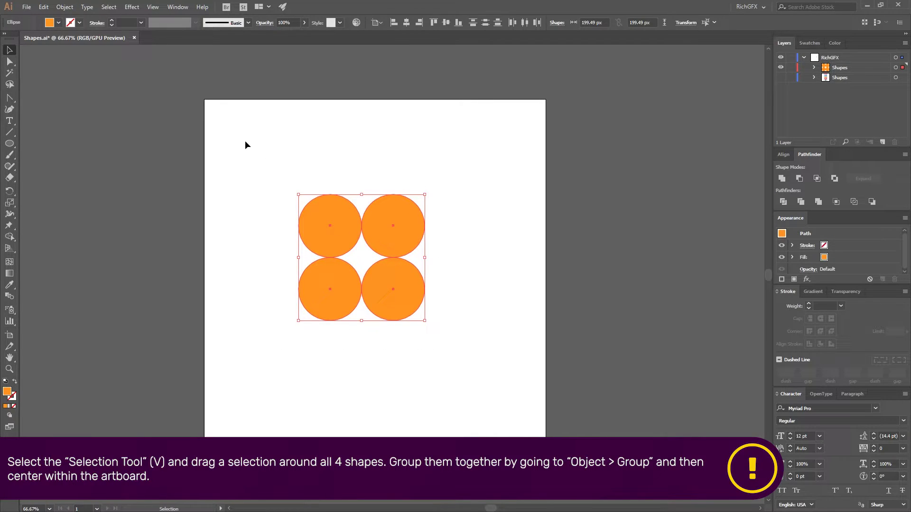
pyautogui.click(64, 7)
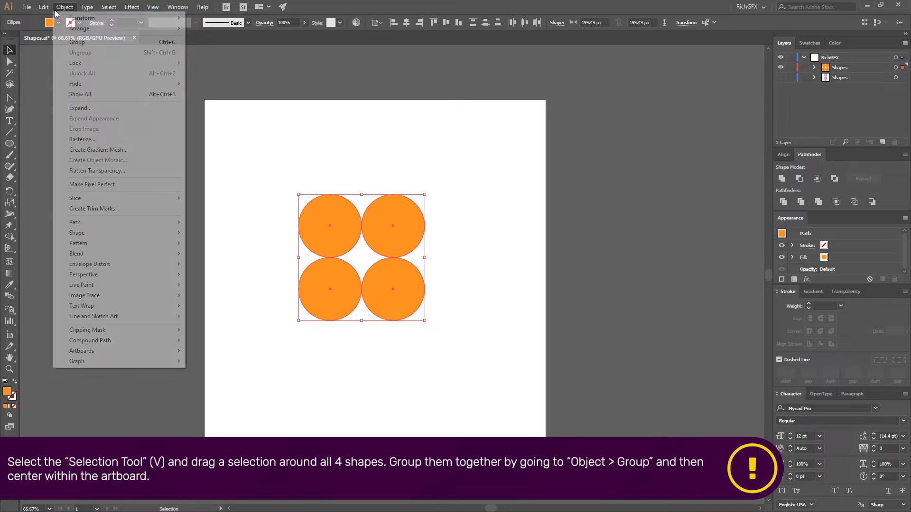
pyautogui.click(93, 43)
pyautogui.click(406, 22)
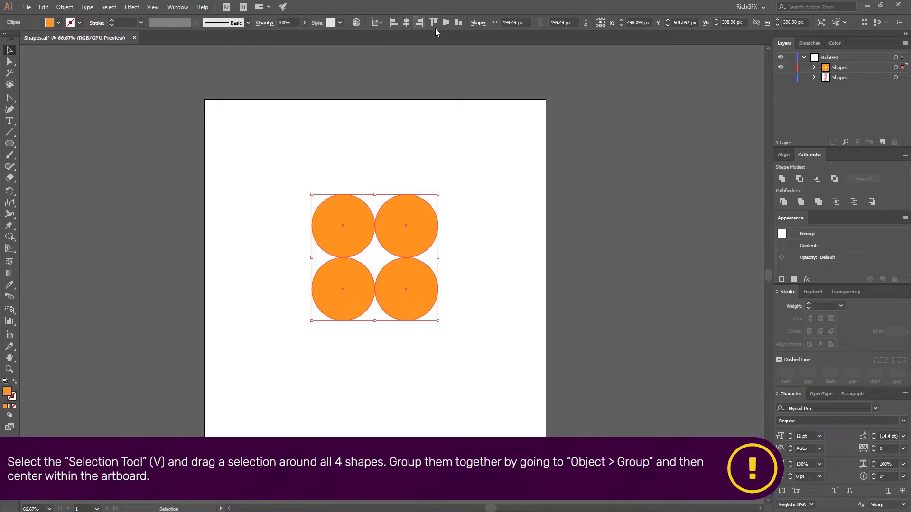
pyautogui.click(445, 23)
# Add the empty space between the four circles as a filled shape with the Shape Builder Tool.
pyautogui.click(491, 292)
pyautogui.moveTo(468, 346); pyautogui.dragTo(306, 242)
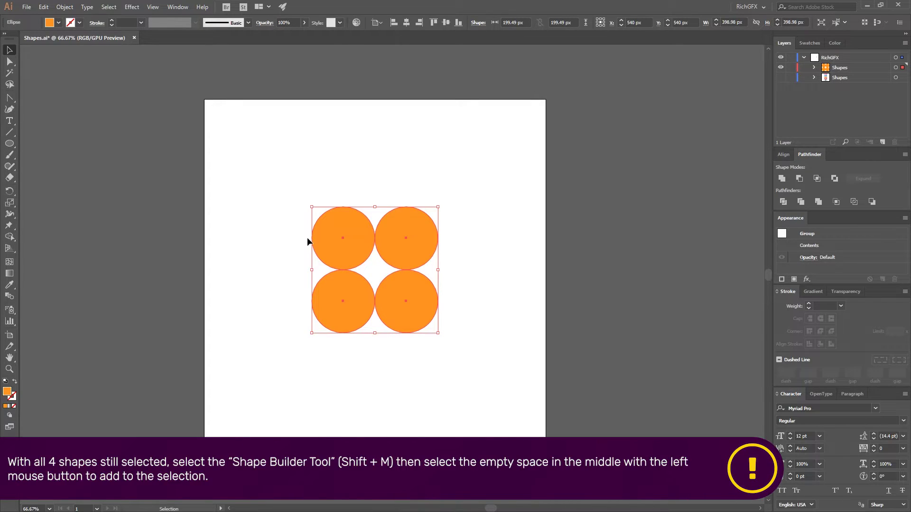
pyautogui.hotkey('shift', 'm')
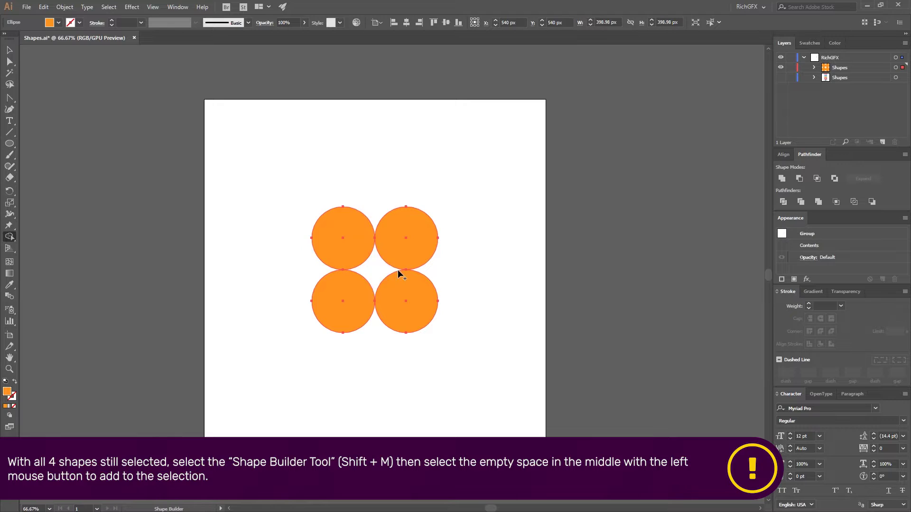
pyautogui.click(373, 269)
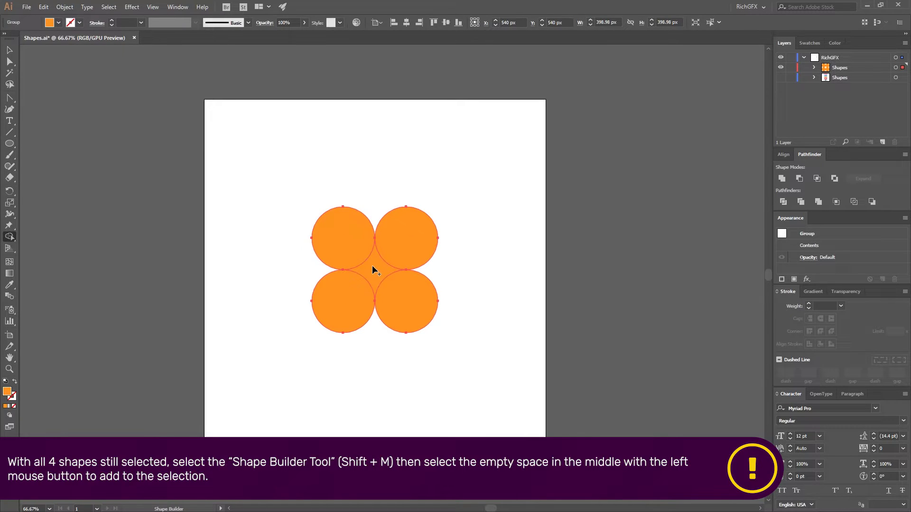
# Subtract all four circles with the Shape Builder Tool, leaving only the four-pointed star.
pyautogui.keyDown('alt'); pyautogui.click(353, 237); pyautogui.keyUp('alt')
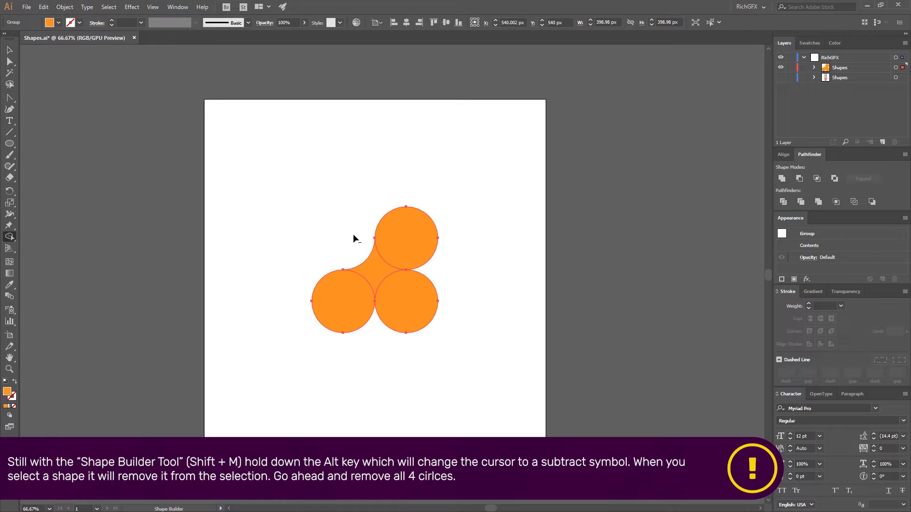
pyautogui.keyDown('alt'); pyautogui.click(394, 239); pyautogui.keyUp('alt')
pyautogui.keyDown('alt'); pyautogui.click(408, 303); pyautogui.keyUp('alt')
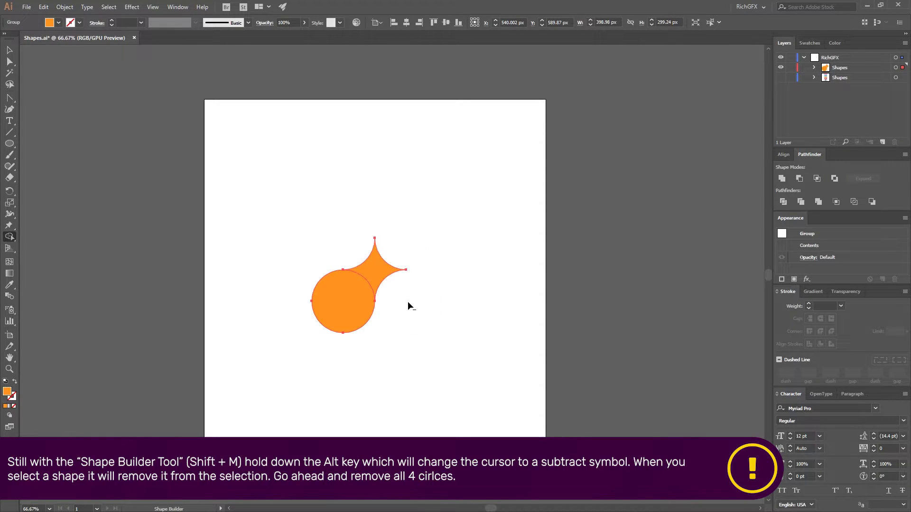
pyautogui.keyDown('alt'); pyautogui.click(366, 308); pyautogui.keyUp('alt')
# Enlarge the four-pointed star proportionally from its center and deselect it.
pyautogui.press('v')
pyautogui.moveTo(406, 238); pyautogui.dragTo(457, 187)
pyautogui.click(622, 372)
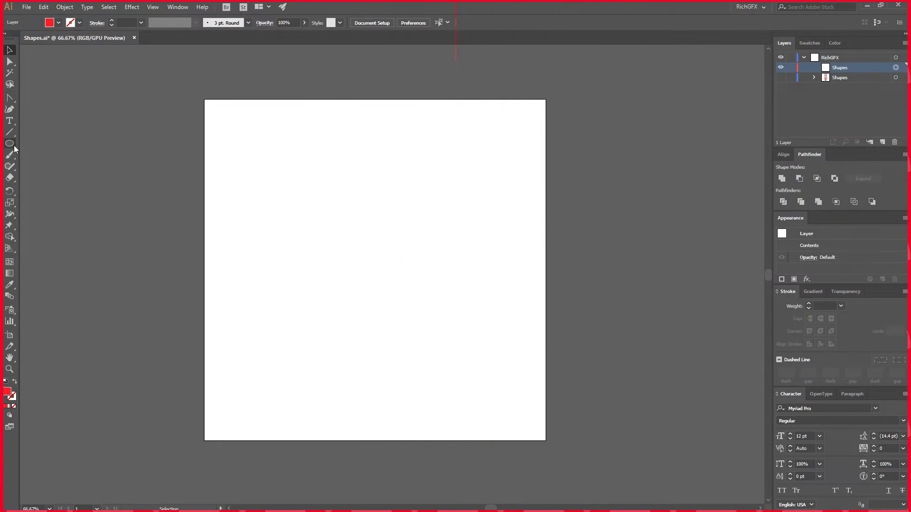
# Create a red triangle with the Polygon Tool near the artboard's center, using a 100 px radius and 3 sides.
pyautogui.click(13, 145)
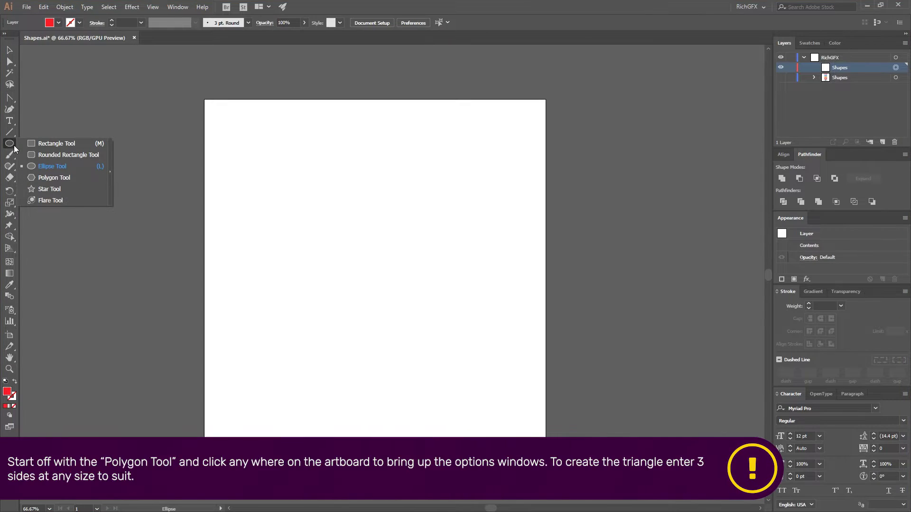
pyautogui.click(66, 179)
pyautogui.click(374, 252)
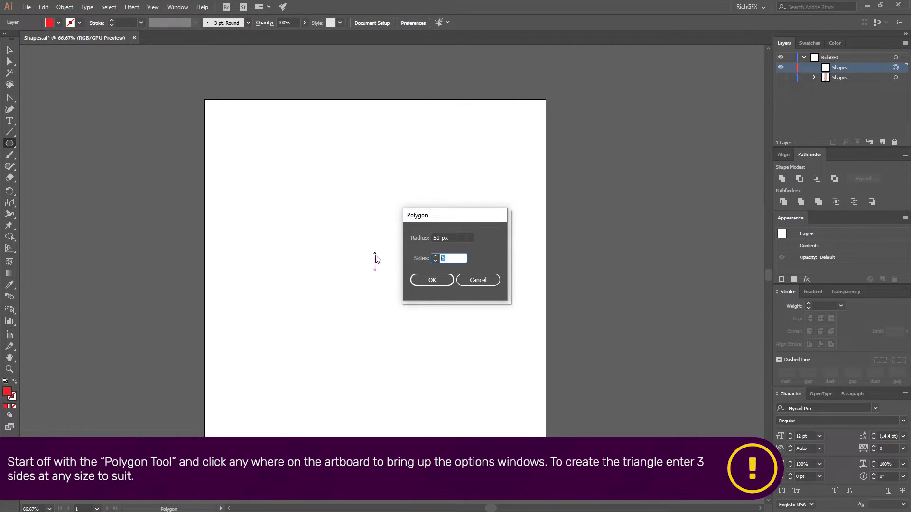
pyautogui.moveTo(442, 236); pyautogui.dragTo(411, 237)
pyautogui.write('100')
pyautogui.click(443, 280)
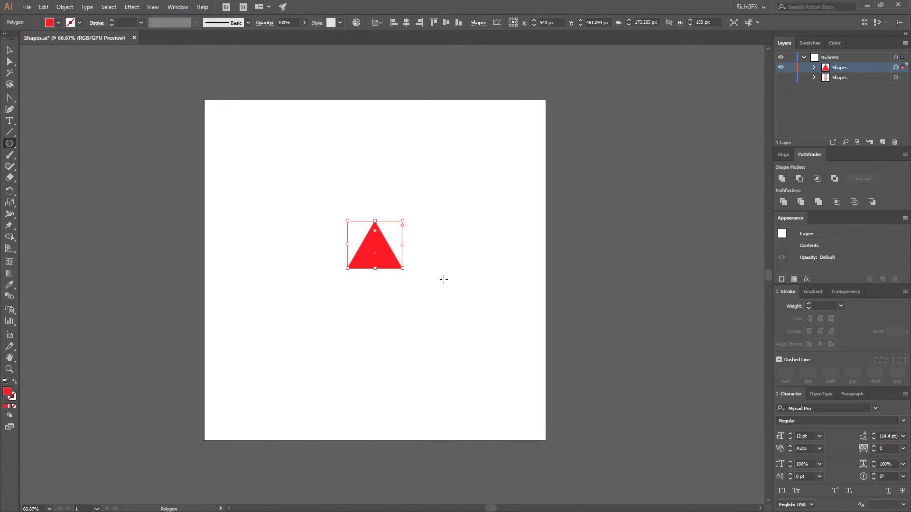
# Enlarge the triangle proportionally to about 358 px wide by 310 px high and center it vertically on the artboard.
pyautogui.moveTo(403, 221); pyautogui.dragTo(431, 187)
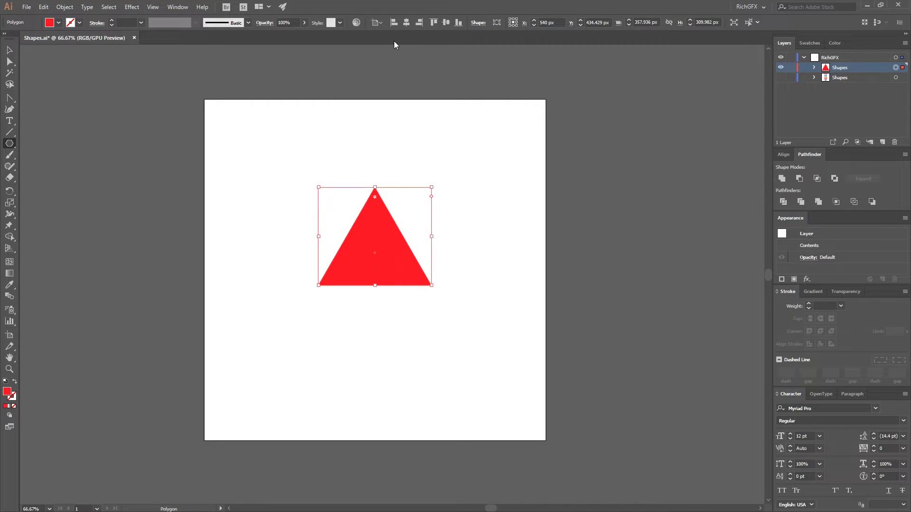
pyautogui.click(449, 24)
# Draw a circle about 716 px in diameter, centered on the triangle's bottom-left anchor and reaching its bottom-right anchor.
pyautogui.moveTo(16, 150); pyautogui.dragTo(48, 166)
pyautogui.keyDown('ctrl'); pyautogui.click(285, 334); pyautogui.keyUp('ctrl')
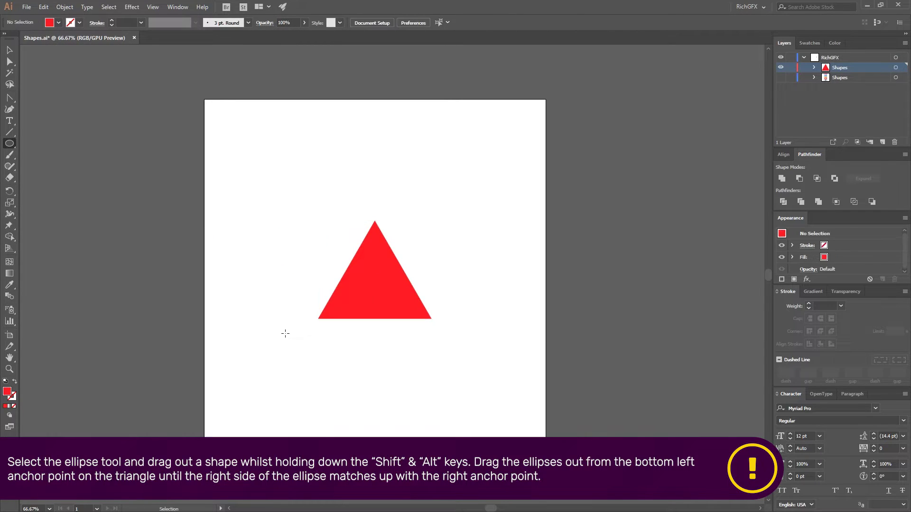
pyautogui.moveTo(319, 319)
pyautogui.mouseDown()
pyautogui.moveTo(406, 325)
pyautogui.moveTo(433, 314)
pyautogui.mouseUp()
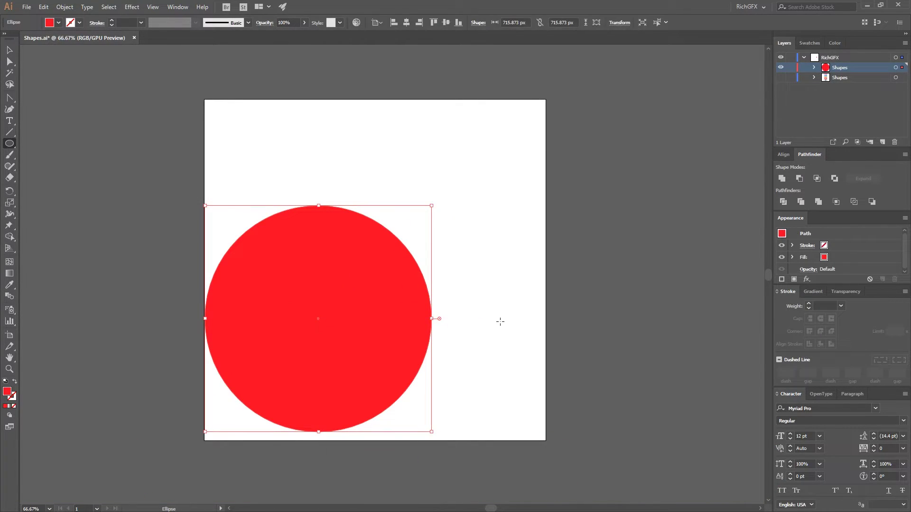
# Change the circle to a red outline without fill and copy it onto the triangle's bottom-right and top anchors.
pyautogui.click(15, 384)
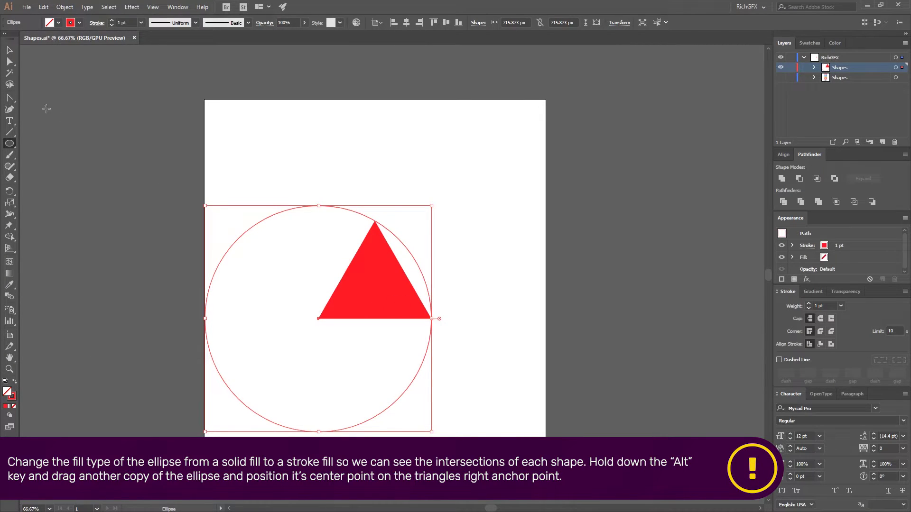
pyautogui.click(8, 50)
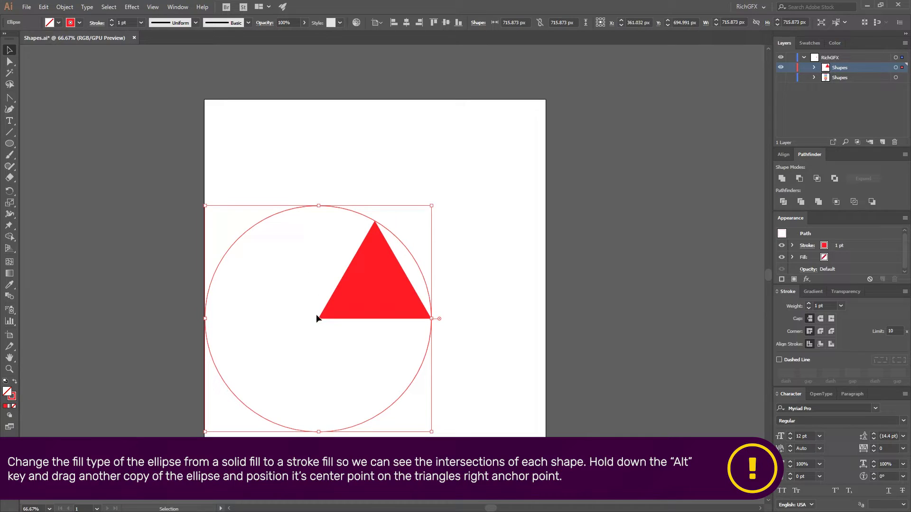
pyautogui.moveTo(318, 319); pyautogui.dragTo(431, 328)
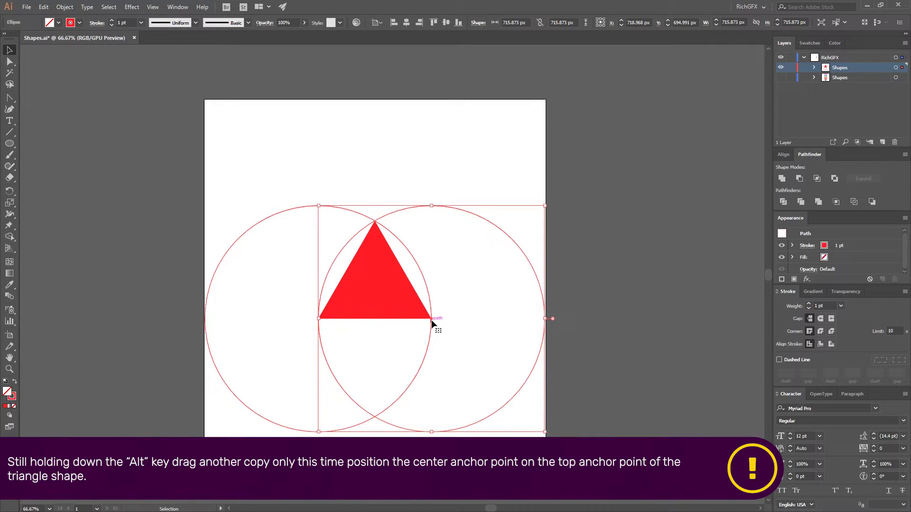
pyautogui.moveTo(431, 318); pyautogui.dragTo(375, 221)
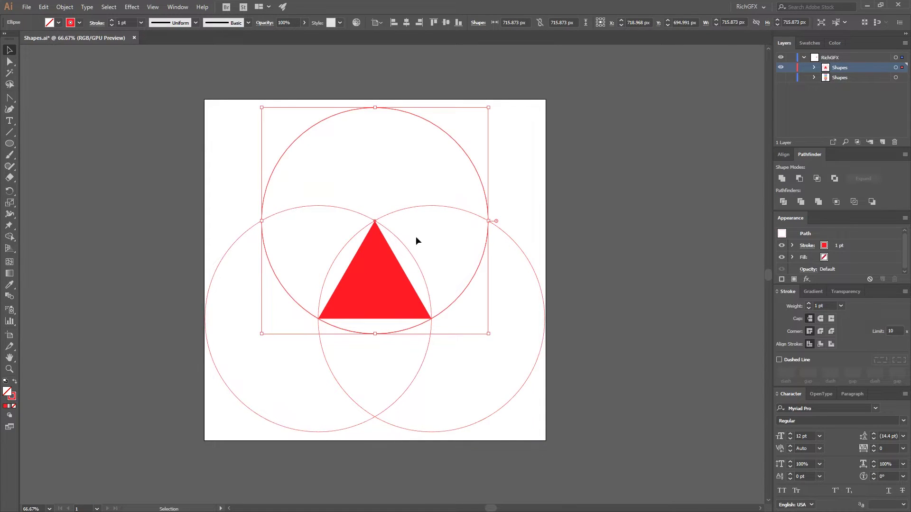
pyautogui.click(585, 338)
# Select all shapes and remove the six large outer circle regions with the Shape Builder Tool, keeping only the segments bordering the triangle.
pyautogui.moveTo(566, 442); pyautogui.dragTo(222, 136)
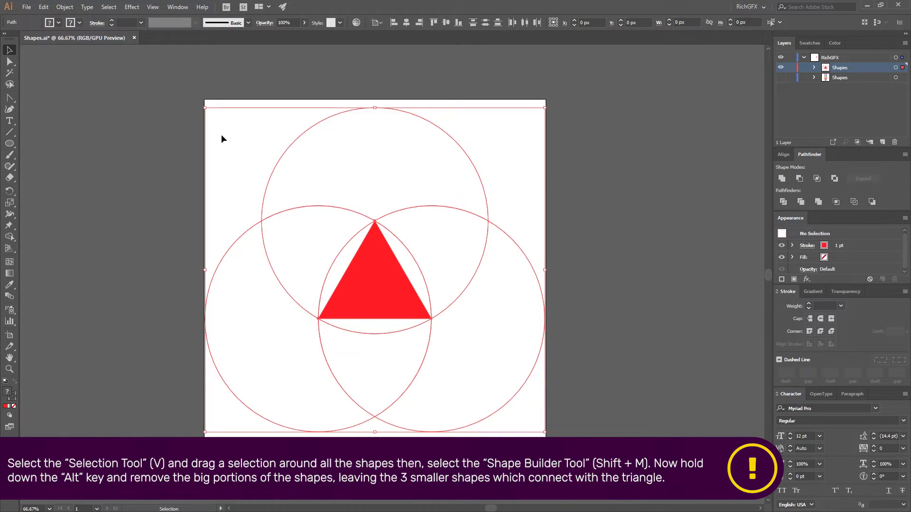
pyautogui.click(10, 236)
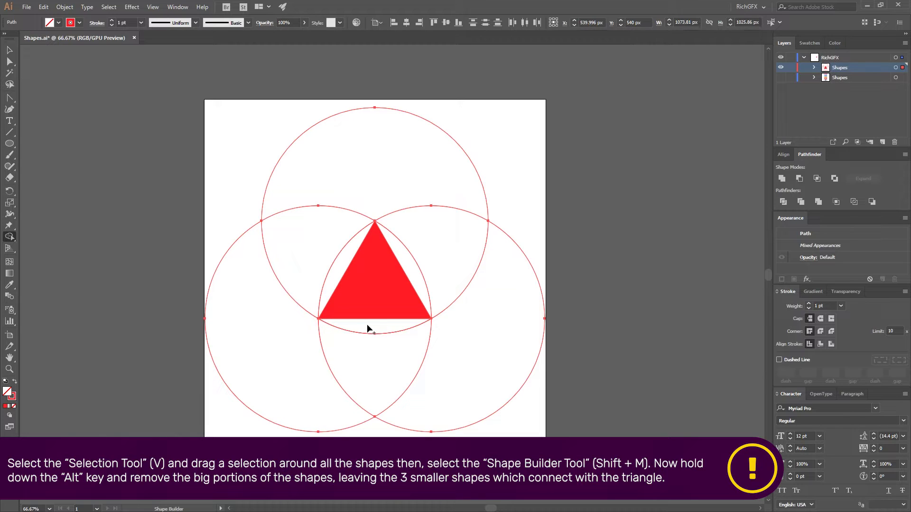
pyautogui.keyDown('alt'); pyautogui.click(366, 172); pyautogui.keyUp('alt')
pyautogui.keyDown('alt'); pyautogui.click(320, 226); pyautogui.keyUp('alt')
pyautogui.keyDown('alt'); pyautogui.click(286, 352); pyautogui.keyUp('alt')
pyautogui.keyDown('alt'); pyautogui.click(374, 374); pyautogui.keyUp('alt')
pyautogui.keyDown('alt'); pyautogui.click(454, 387); pyautogui.keyUp('alt')
pyautogui.keyDown('alt'); pyautogui.click(464, 245); pyautogui.keyUp('alt')
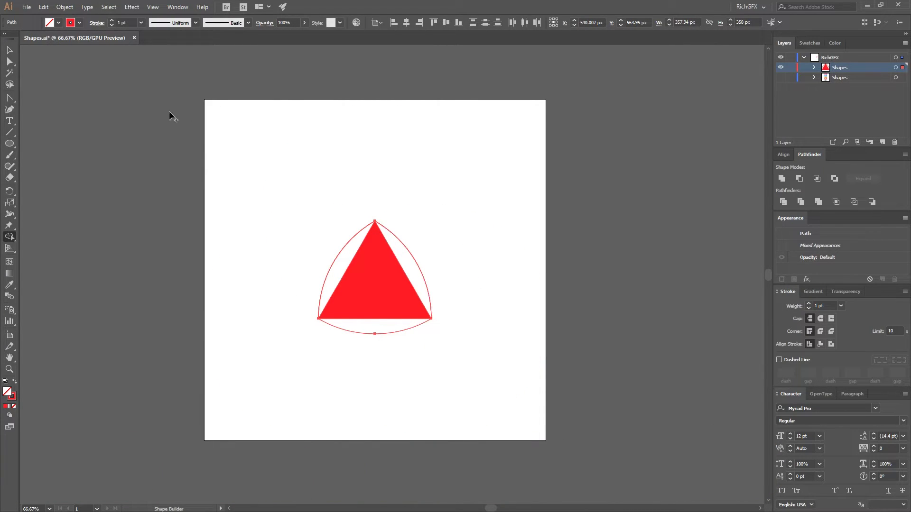
# Give the triangle and its three surrounding segments a solid red fill with no stroke.
pyautogui.click(9, 50)
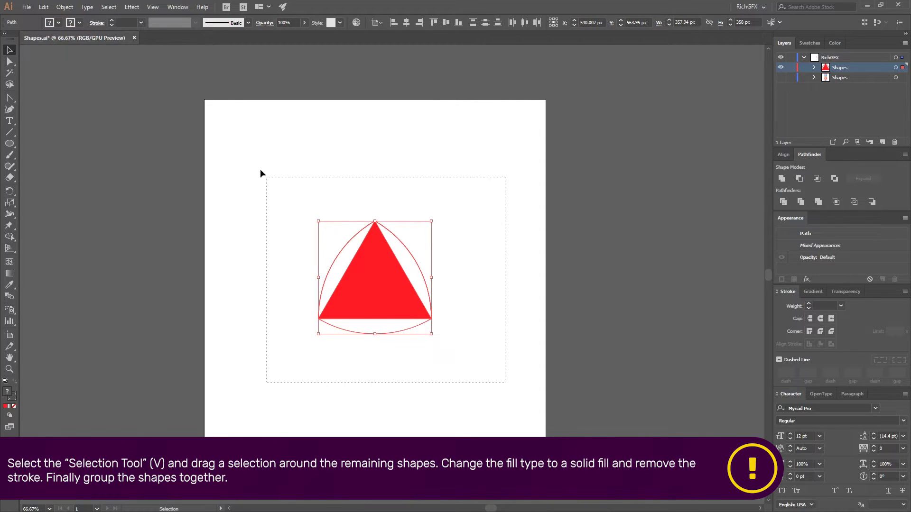
pyautogui.click(49, 23)
pyautogui.click(9, 40)
pyautogui.click(59, 22)
pyautogui.click(58, 23)
pyautogui.click(33, 74)
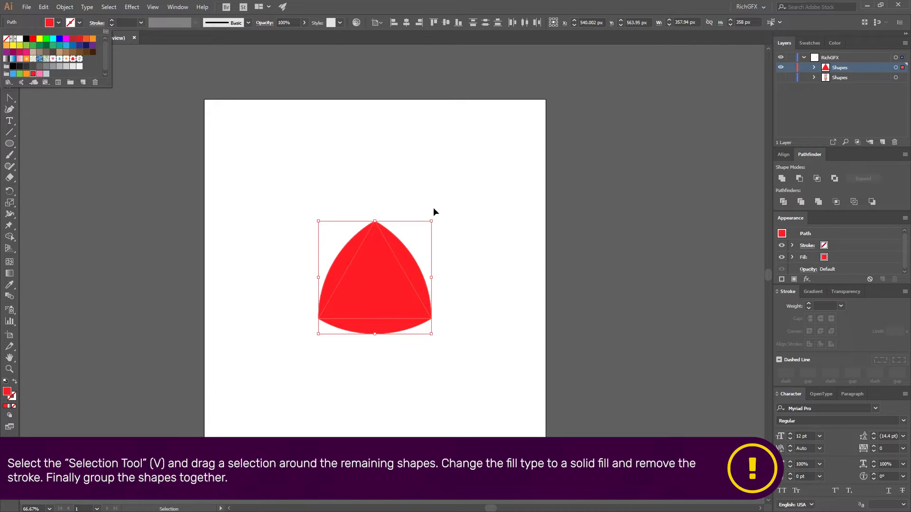
pyautogui.click(475, 294)
pyautogui.click(484, 341)
# Group the triangle and the three curved segments together.
pyautogui.moveTo(487, 379); pyautogui.dragTo(254, 145)
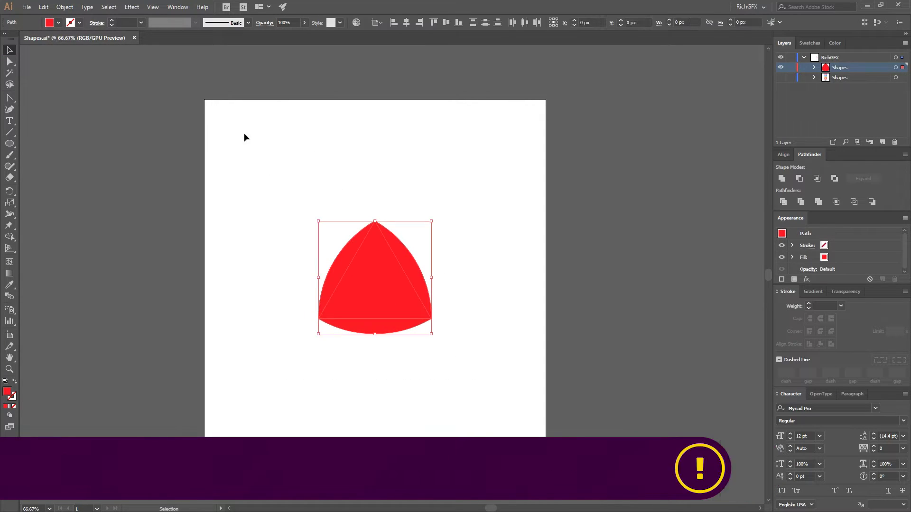
pyautogui.click(65, 7)
pyautogui.click(157, 42)
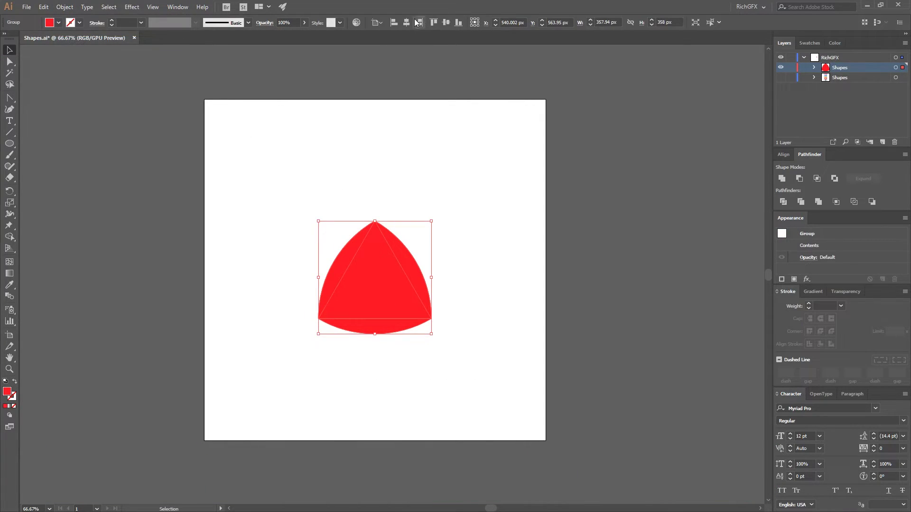
# Center the group vertically on the artboard and rotate it 180° into a shield shape.
pyautogui.click(465, 292)
pyautogui.click(409, 281)
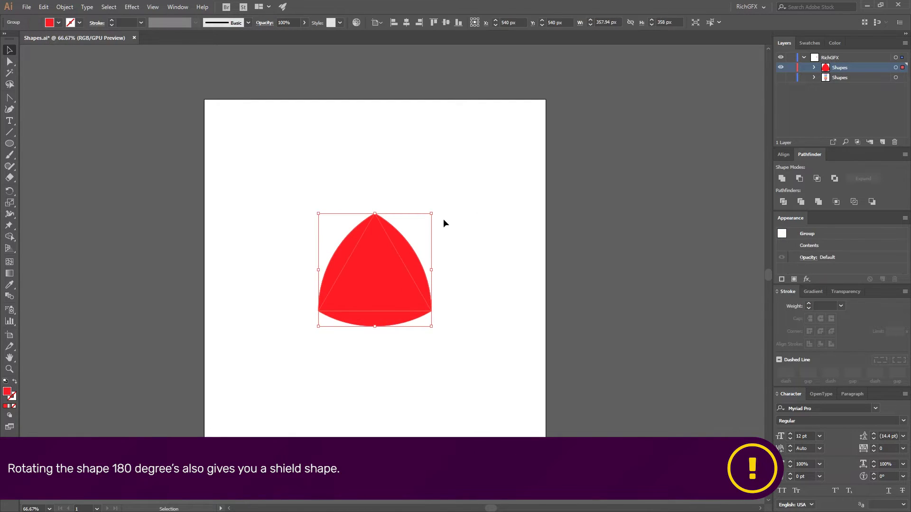
pyautogui.moveTo(436, 210); pyautogui.dragTo(308, 332)
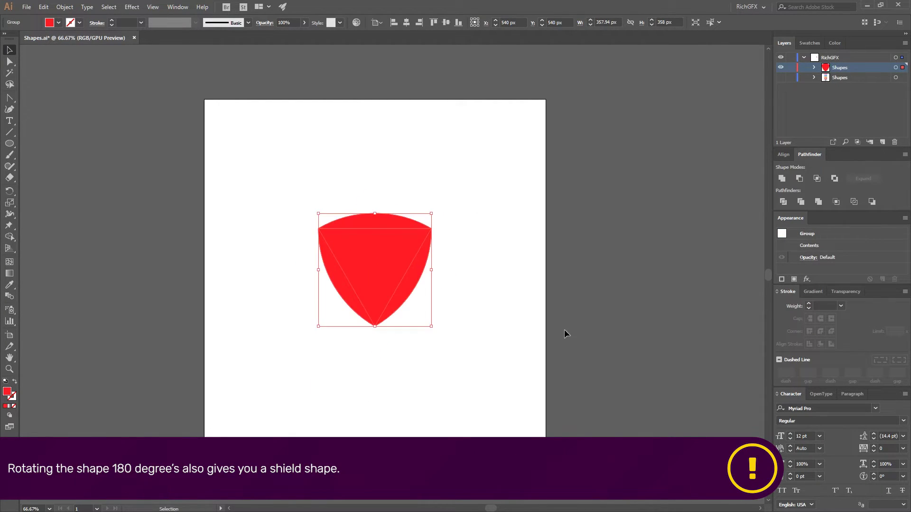
pyautogui.click(582, 333)
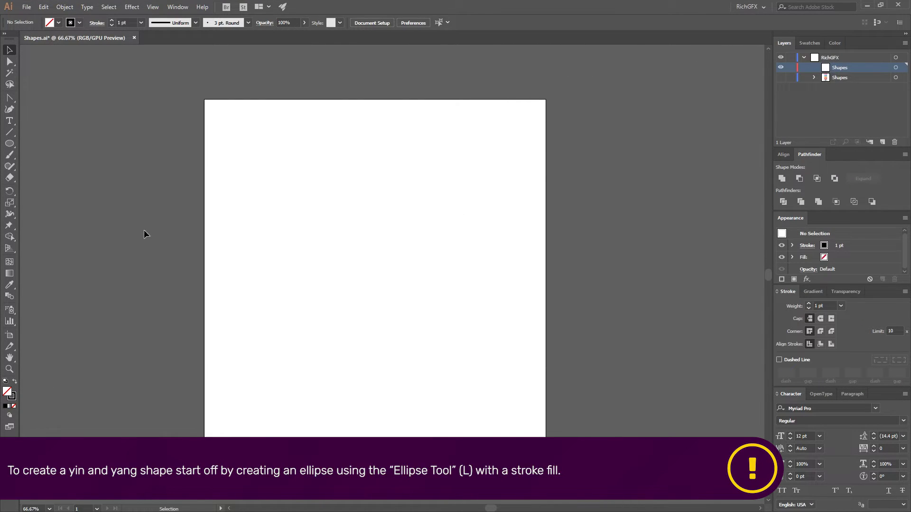
# Draw an unfilled, black-outlined circle about 514 px in diameter and center it on the artboard.
pyautogui.click(10, 143)
pyautogui.moveTo(312, 210)
pyautogui.mouseDown()
pyautogui.moveTo(433, 372)
pyautogui.moveTo(458, 372)
pyautogui.mouseUp()
pyautogui.click(404, 24)
pyautogui.click(446, 22)
# Set the circle's stroke weight to 5 pt and deselect it.
pyautogui.click(122, 22)
pyautogui.write('5')
pyautogui.press('Return')
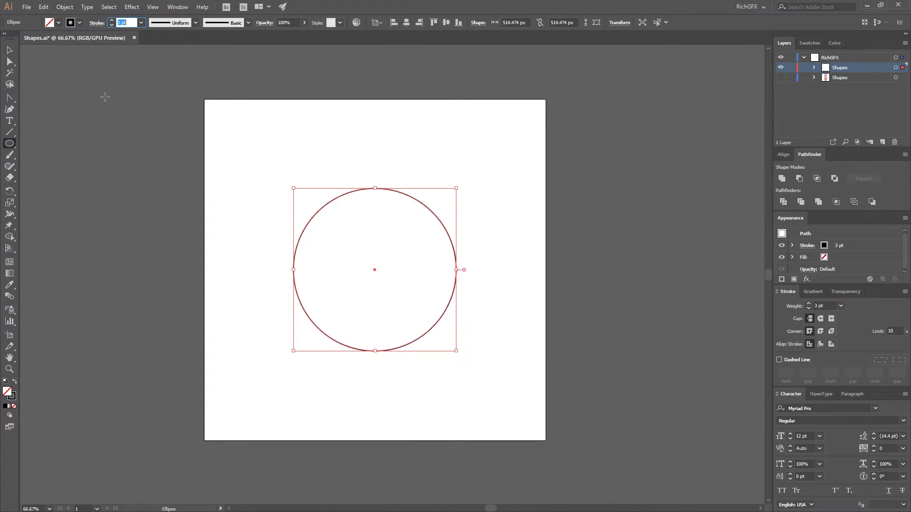
pyautogui.click(10, 51)
pyautogui.click(213, 287)
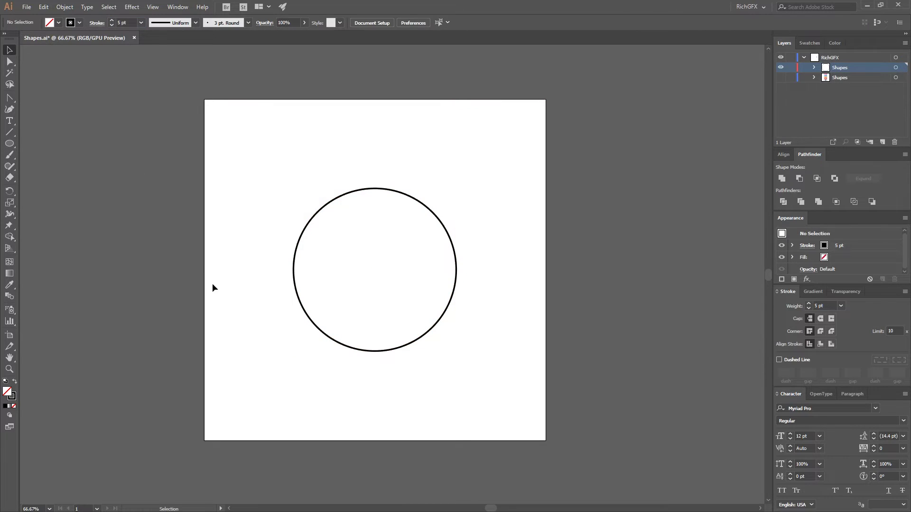
# Duplicate the circle and reduce the copy to about 257 px in diameter, centered in the upper half of the original.
pyautogui.click(378, 189)
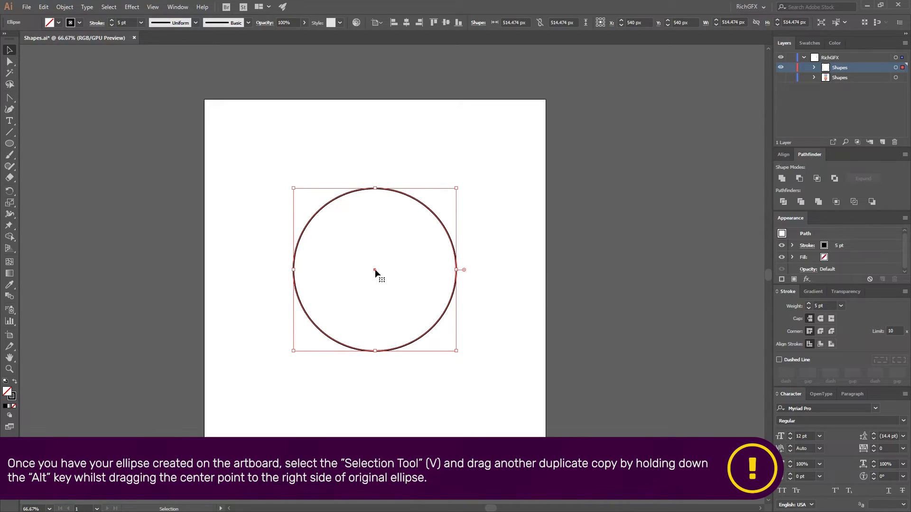
pyautogui.moveTo(375, 269); pyautogui.dragTo(458, 278)
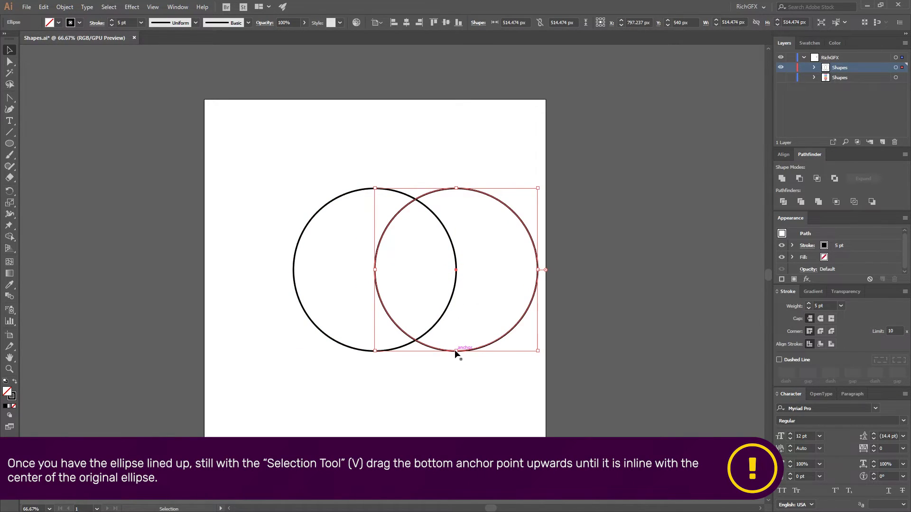
pyautogui.moveTo(457, 352); pyautogui.dragTo(468, 270)
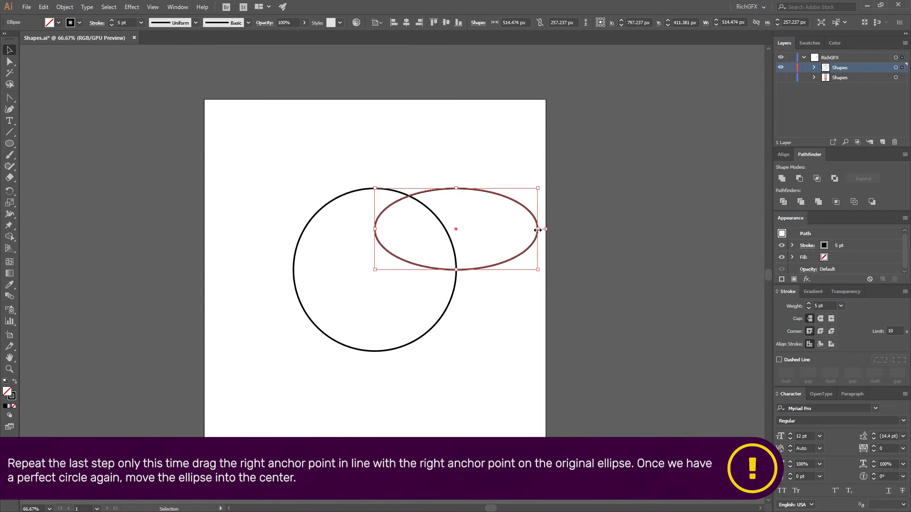
pyautogui.moveTo(538, 230); pyautogui.dragTo(377, 231)
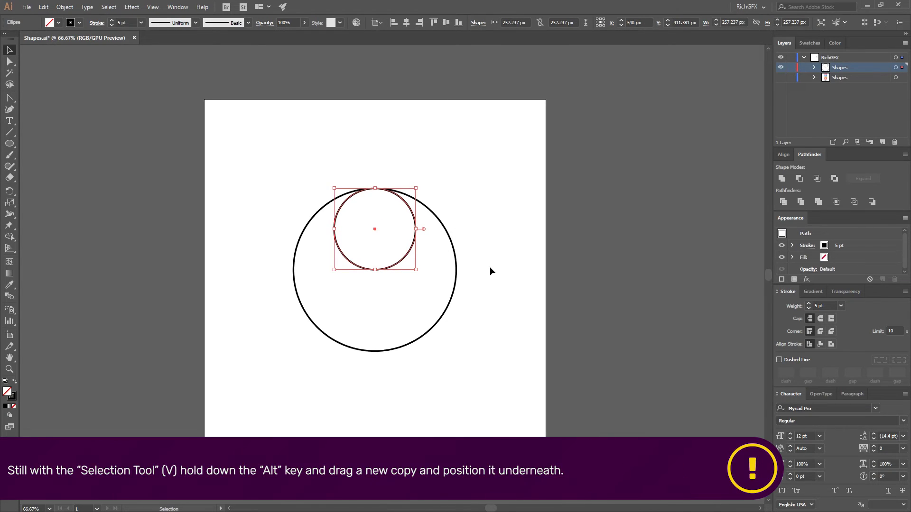
pyautogui.click(490, 267)
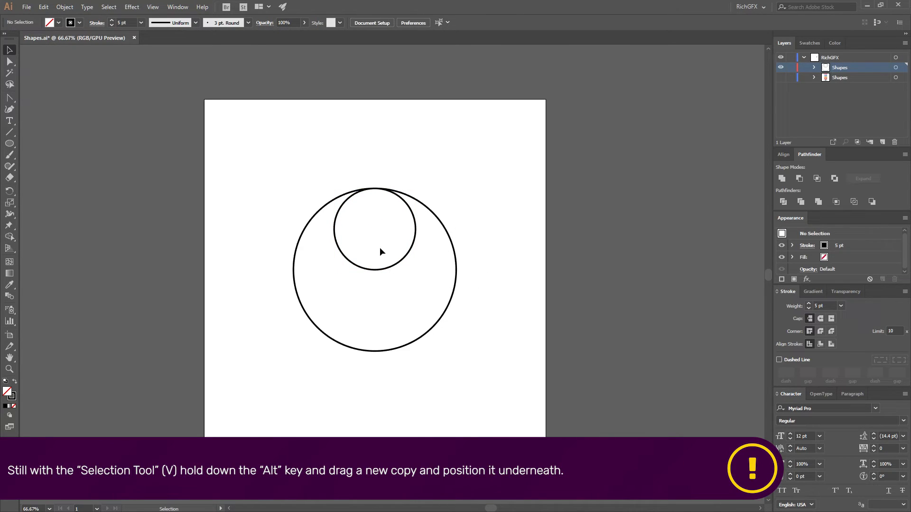
# Duplicate the 257 px circle directly underneath so the copy fills the lower half of the large circle.
pyautogui.click(416, 232)
pyautogui.moveTo(375, 231); pyautogui.dragTo(383, 308)
pyautogui.click(521, 338)
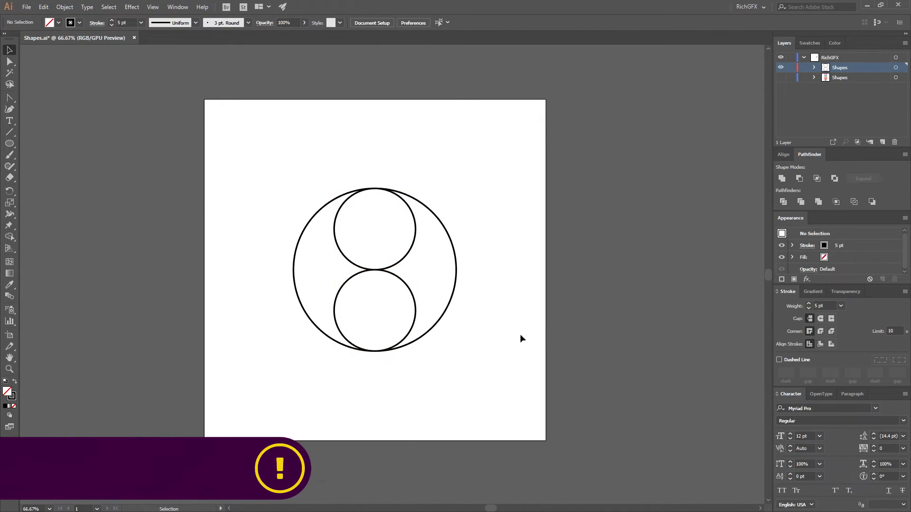
# Paste a copy of the upper inner circle in place and shrink it proportionally from its center to roughly half size.
pyautogui.click(398, 260)
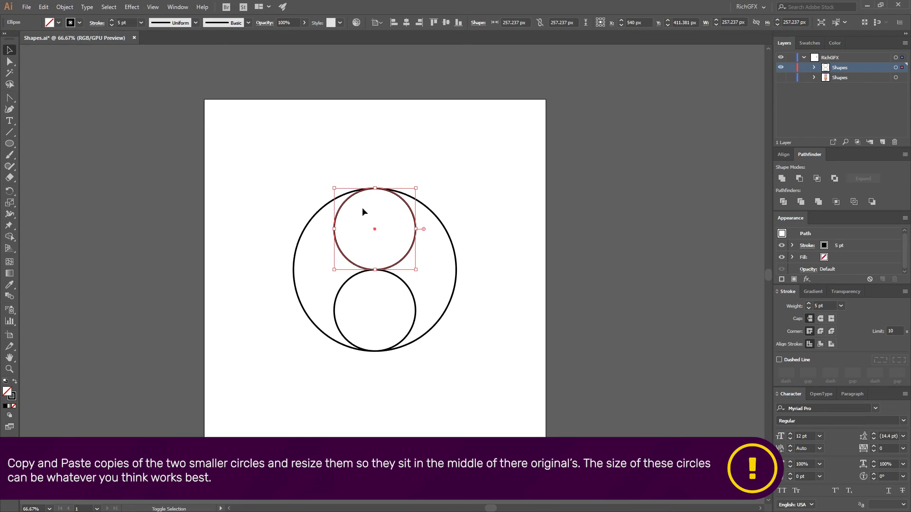
pyautogui.click(44, 7)
pyautogui.click(58, 52)
pyautogui.click(43, 8)
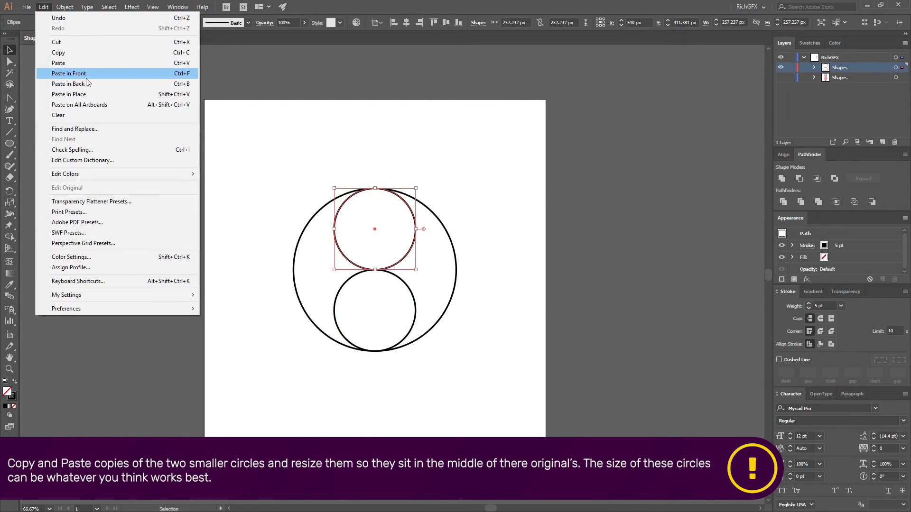
pyautogui.click(97, 94)
pyautogui.moveTo(336, 189); pyautogui.dragTo(353, 208)
pyautogui.click(536, 240)
# Duplicate the smallest circle into the center of the lower inner circle.
pyautogui.click(397, 229)
pyautogui.moveTo(397, 229); pyautogui.dragTo(395, 314)
pyautogui.click(496, 323)
# Select all circles and use the Shape Builder Tool to merge the upper ring with the left region and the lower ring with the right region.
pyautogui.moveTo(492, 365); pyautogui.dragTo(258, 135)
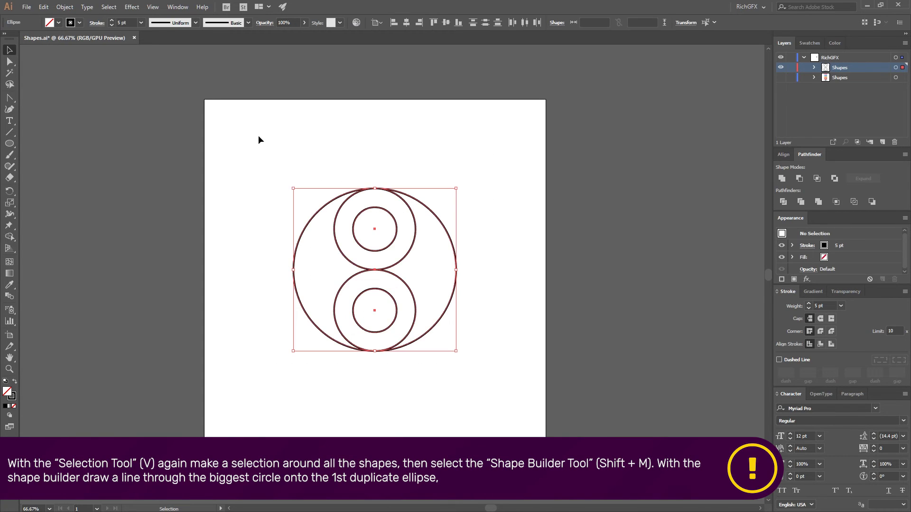
pyautogui.click(10, 236)
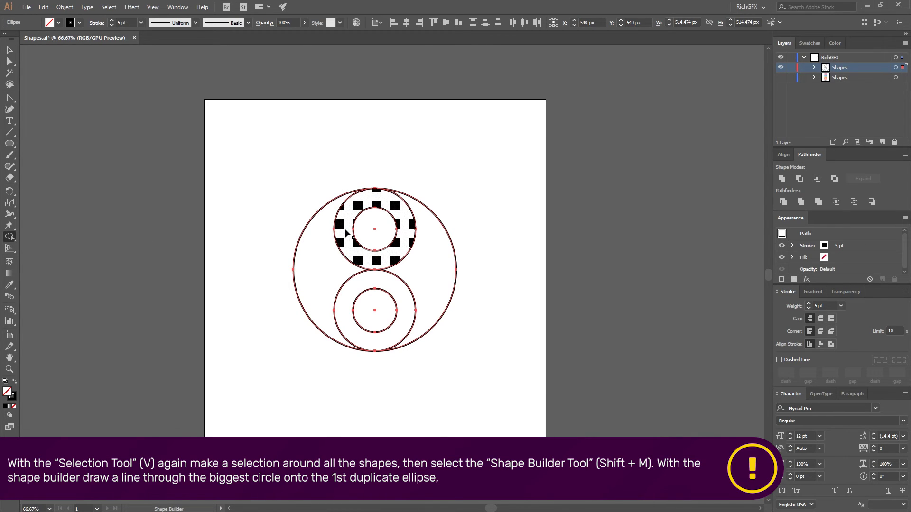
pyautogui.moveTo(345, 233); pyautogui.dragTo(319, 259)
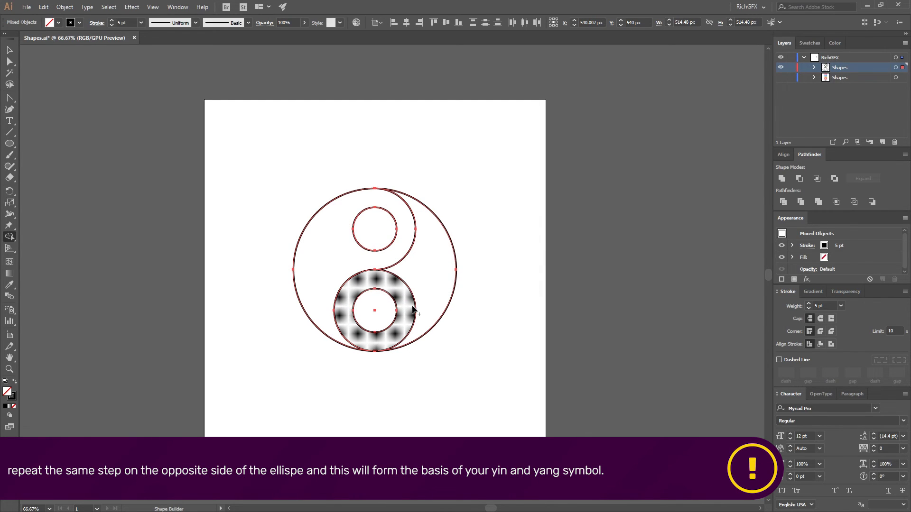
pyautogui.moveTo(412, 311); pyautogui.dragTo(422, 302)
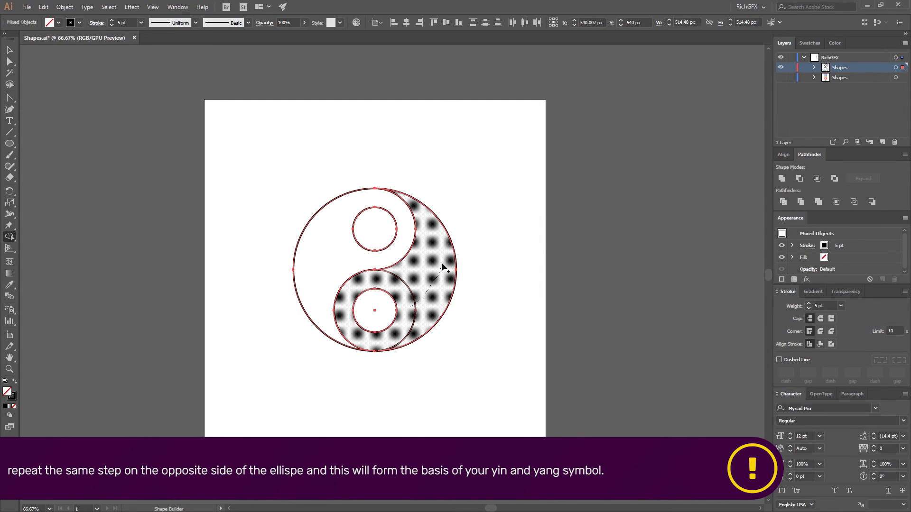
pyautogui.moveTo(442, 266); pyautogui.dragTo(442, 267)
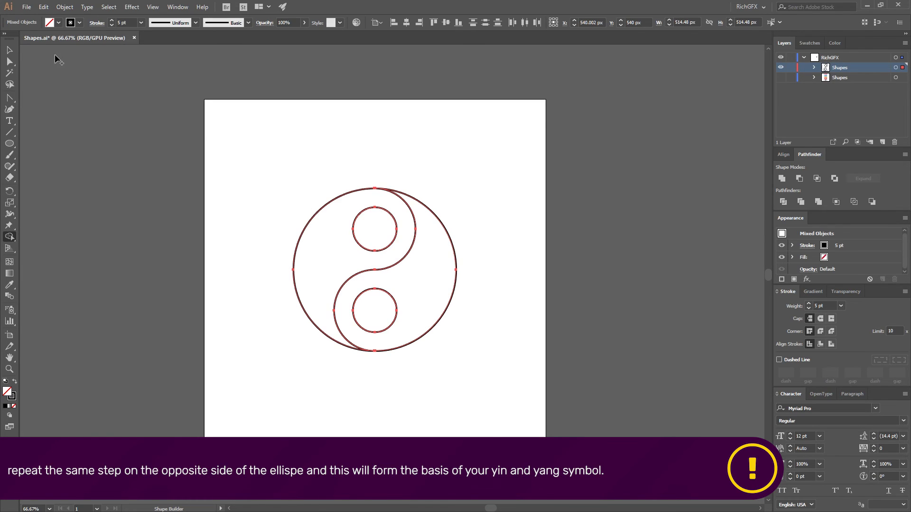
pyautogui.click(10, 50)
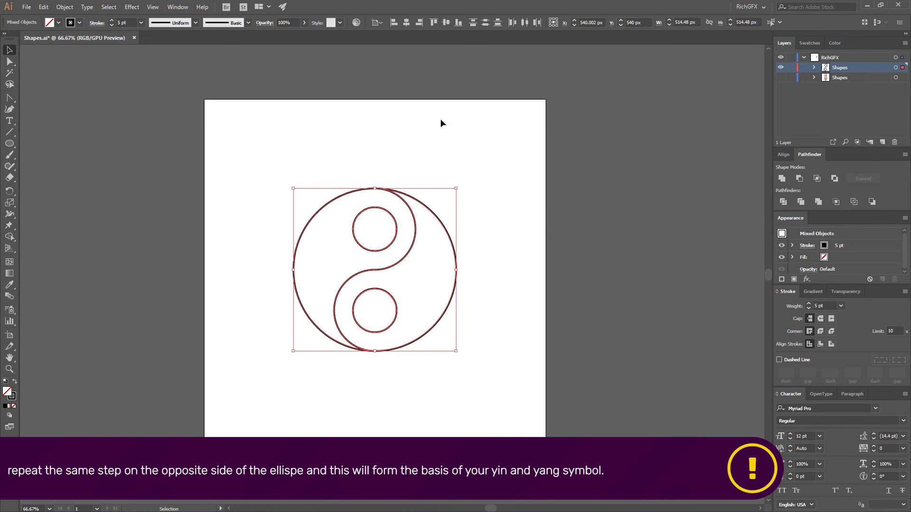
pyautogui.click(557, 240)
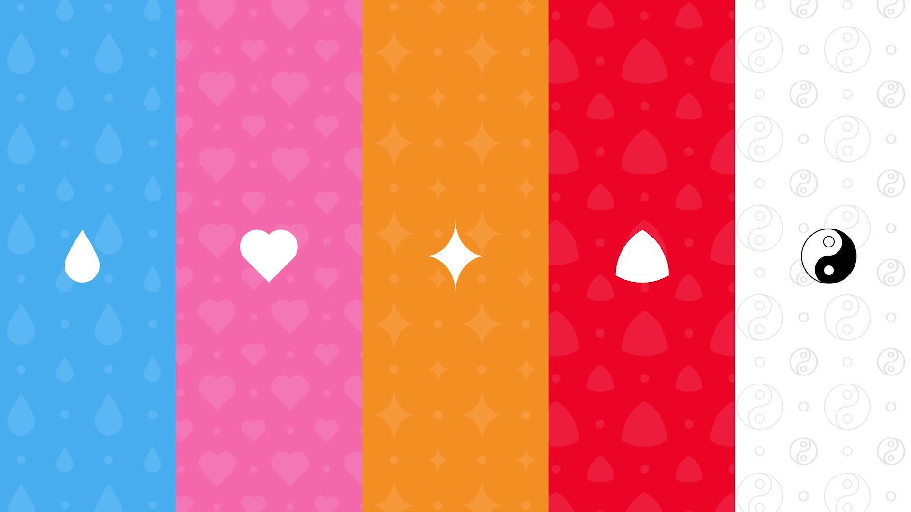